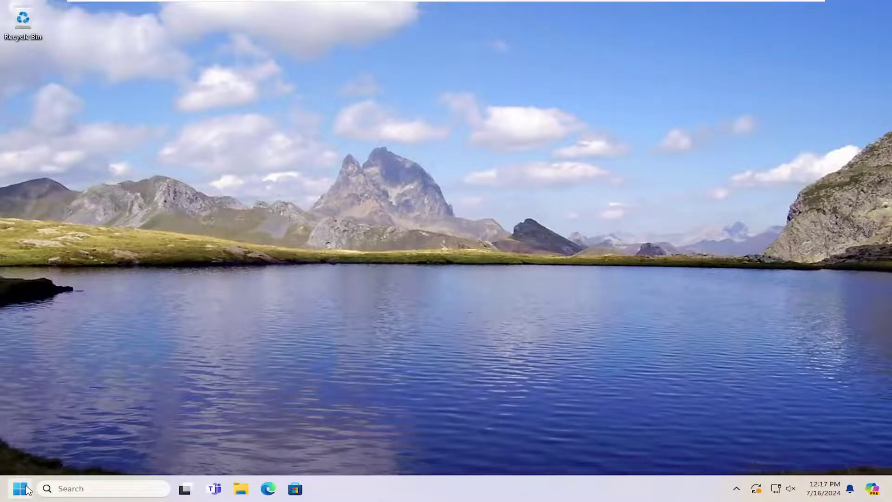
# Launch the Services app from Start search and select WLAN AutoConfig to read its description.
pyautogui.click(20, 487)
pyautogui.write('serv')
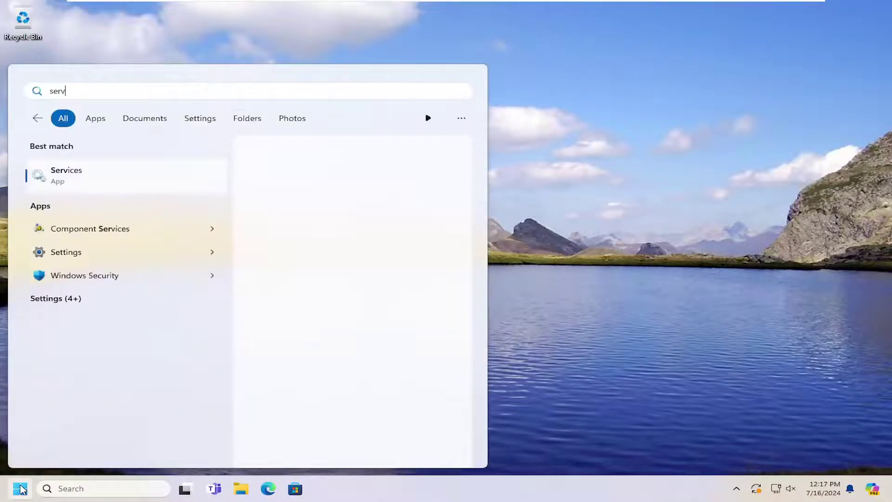
pyautogui.write('ices')
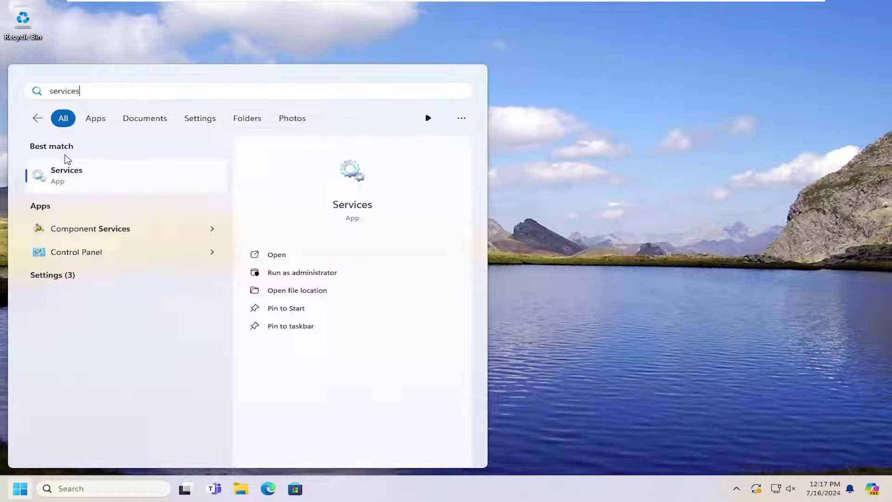
pyautogui.click(80, 180)
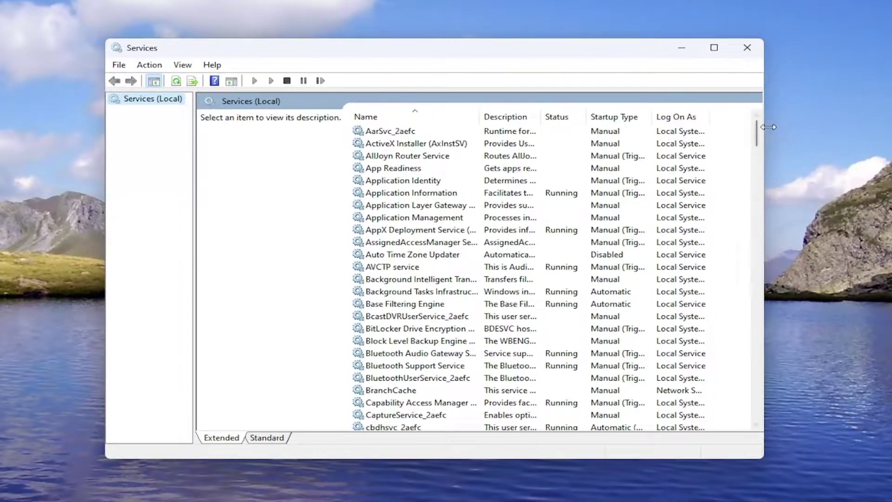
pyautogui.moveTo(756, 131); pyautogui.dragTo(757, 383)
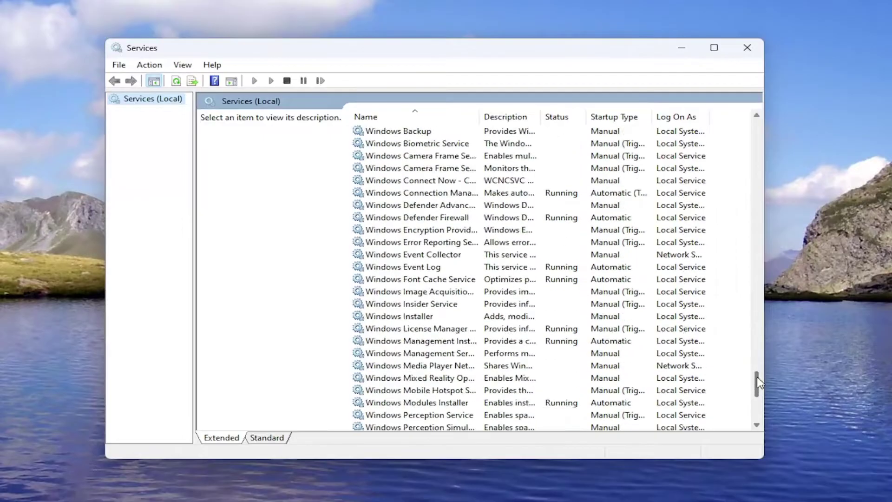
pyautogui.scroll(-2, 491, 323)
pyautogui.scroll(-3, 492, 304)
pyautogui.scroll(-2, 432, 317)
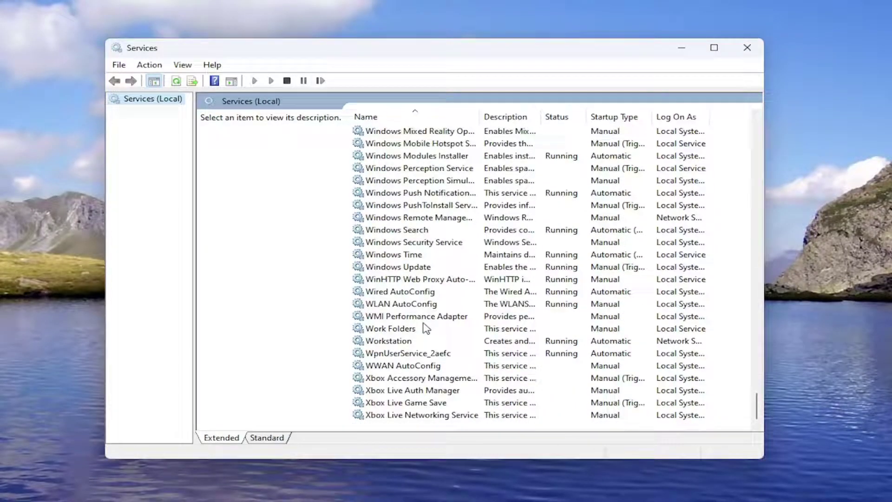
pyautogui.click(383, 306)
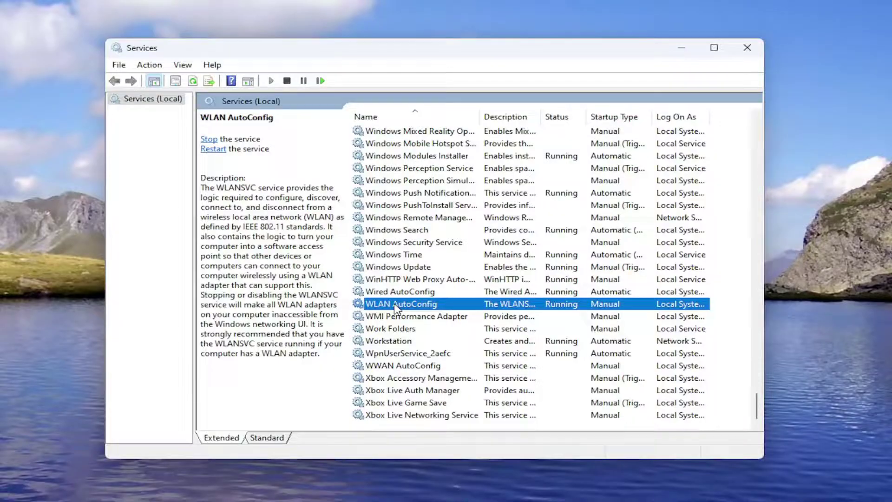
pyautogui.doubleClick(395, 308)
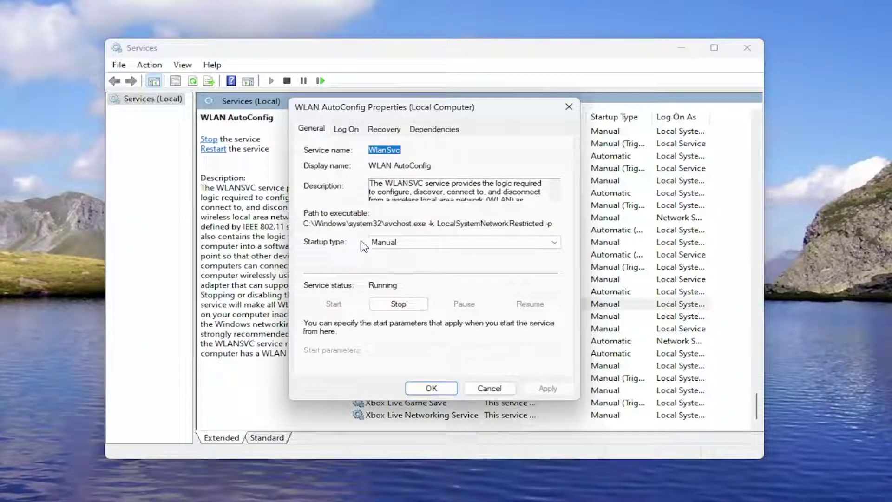
pyautogui.click(405, 244)
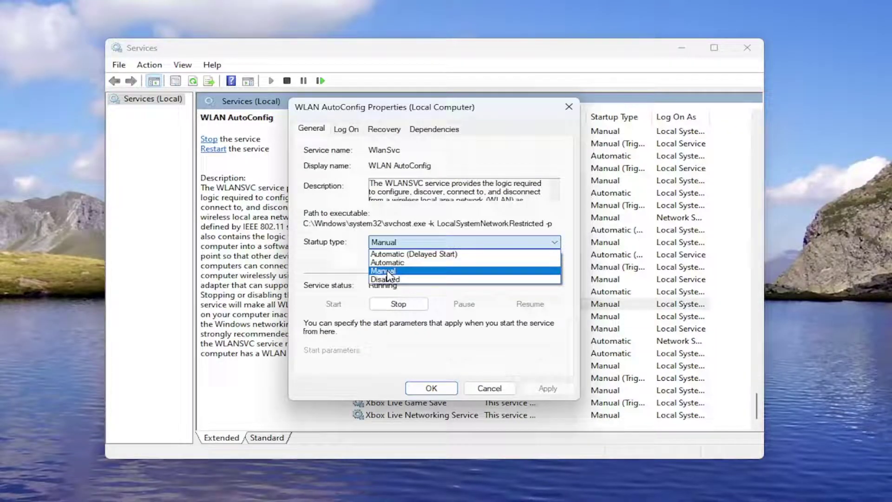
pyautogui.click(333, 264)
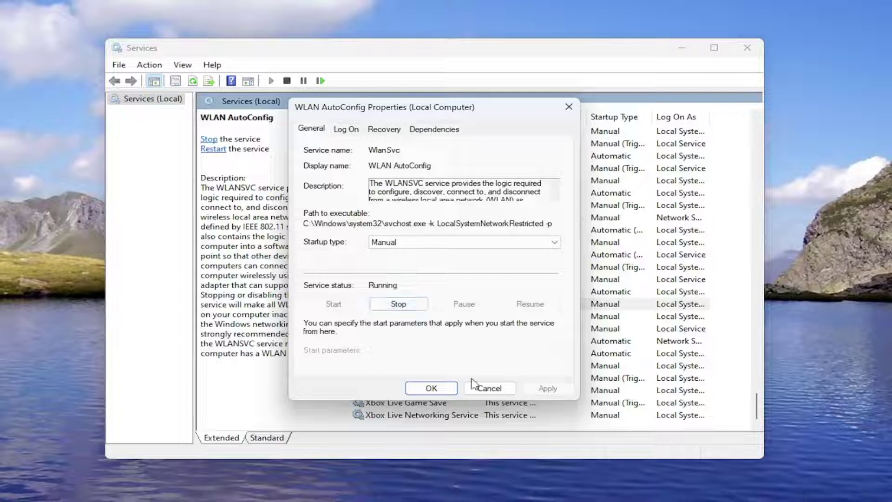
pyautogui.click(411, 391)
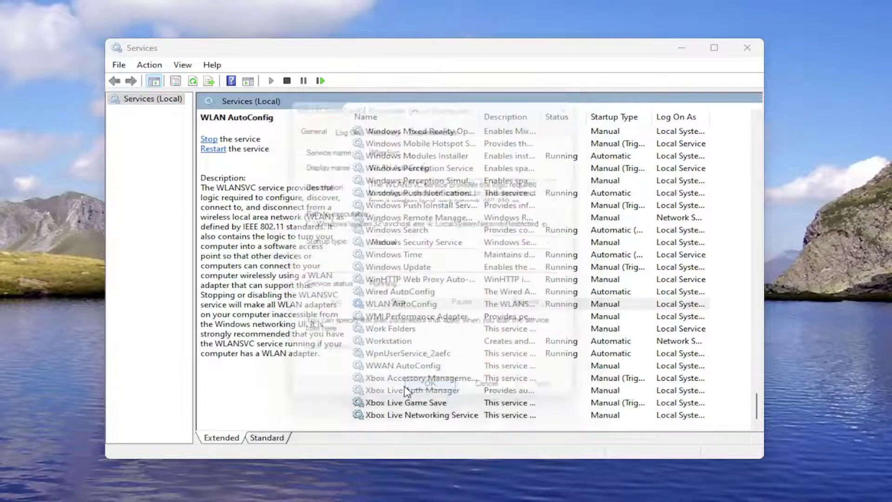
# Close the Services window, returning to the Windows desktop.
pyautogui.click(747, 48)
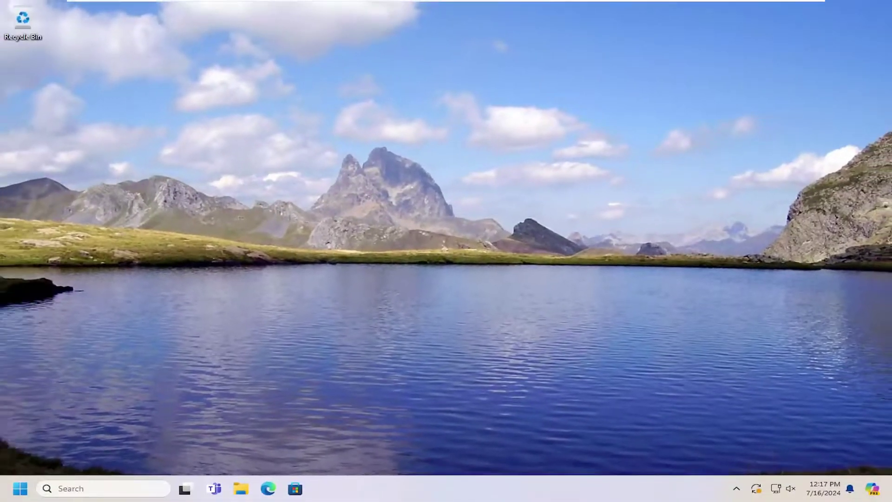